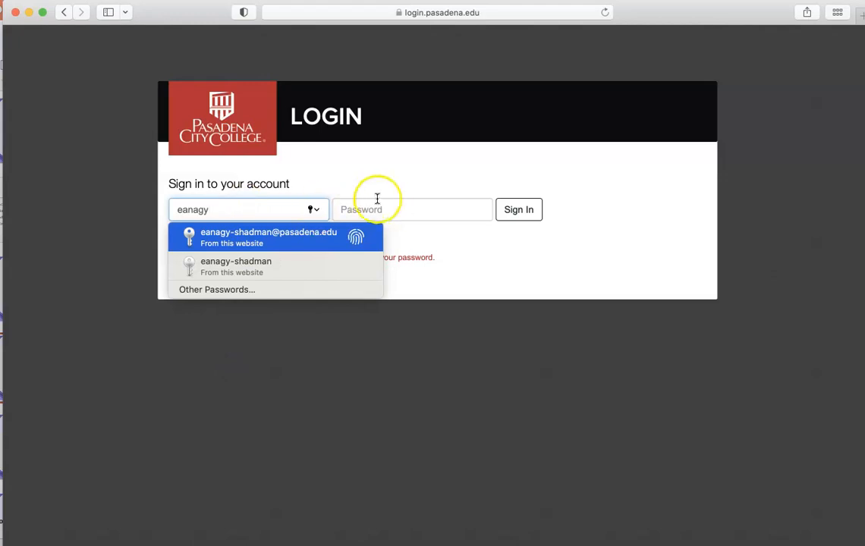
Enter the account password and sign in to the Pasadena City College account
type("p••••••••")
key("Return")
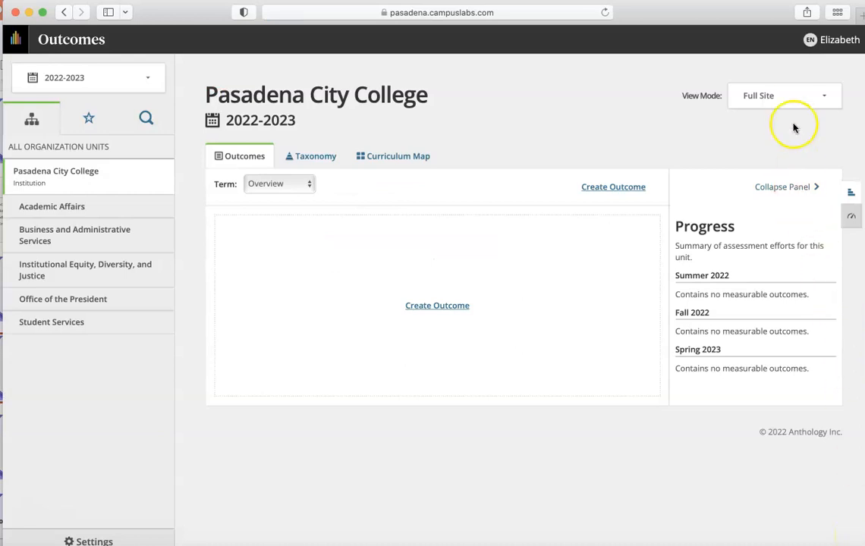
Look at the Results Center view mode and return to the Full Site mode
left_click(794, 97)
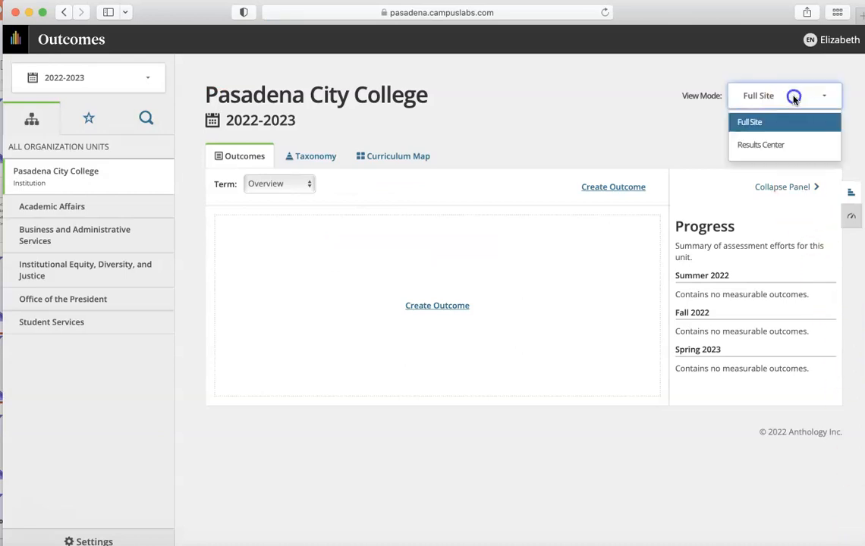
left_click(785, 145)
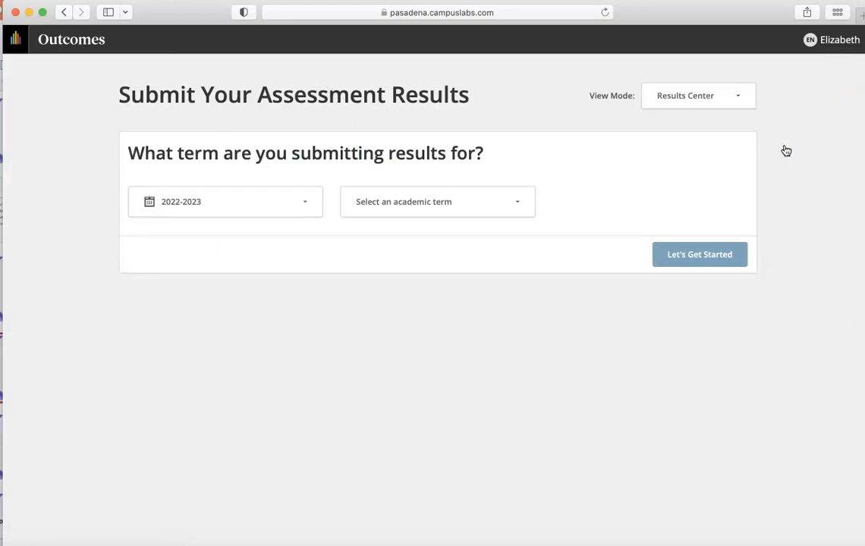
left_click(706, 97)
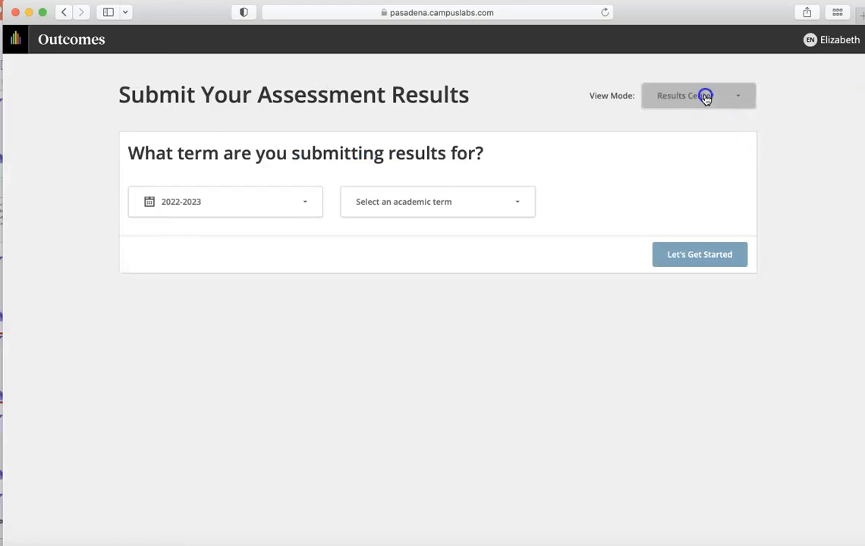
left_click(702, 122)
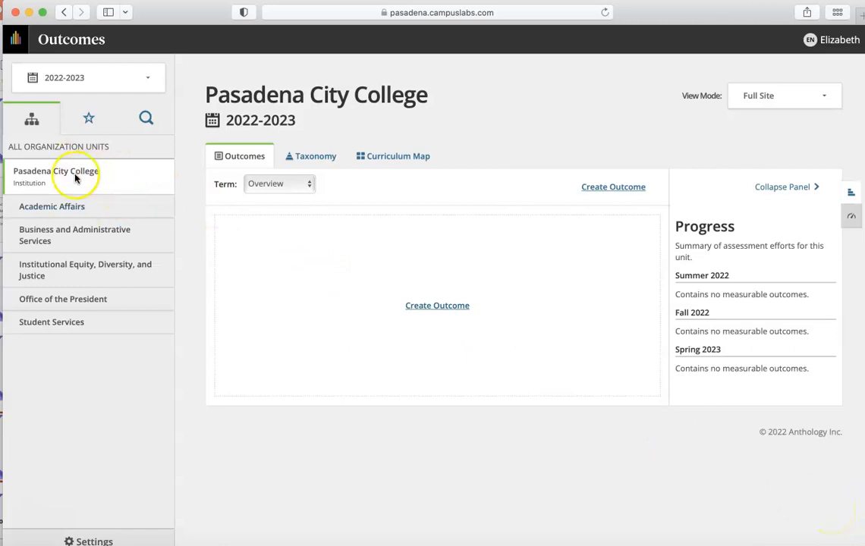
Open course PHYS 002A under Academic Affairs, Natural Sciences Division (NTS), Physical Sciences, Physics (PHYS), and set its term to Spring 2023
left_click(67, 209)
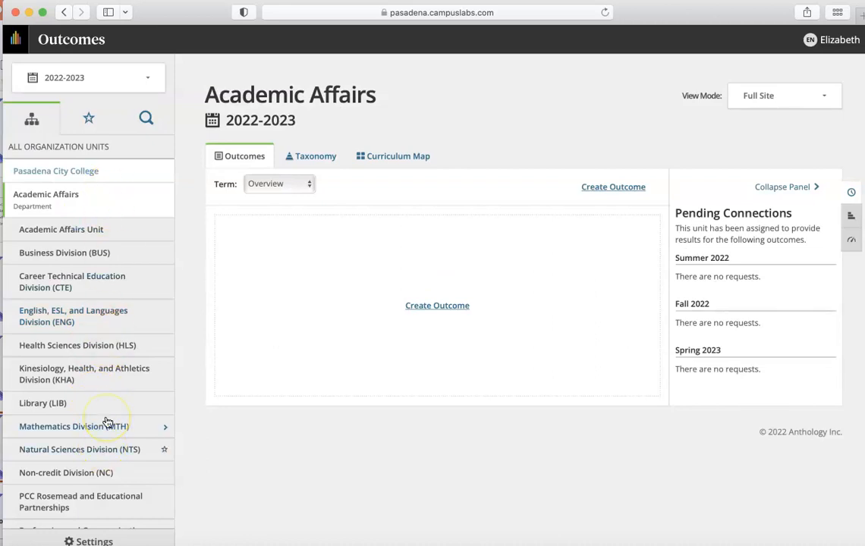
scroll(107, 421, "down", 2)
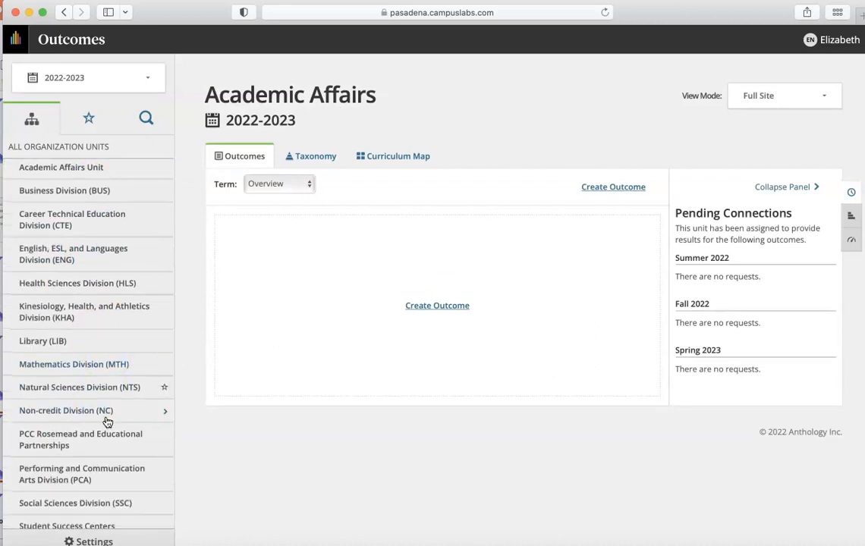
left_click(85, 387)
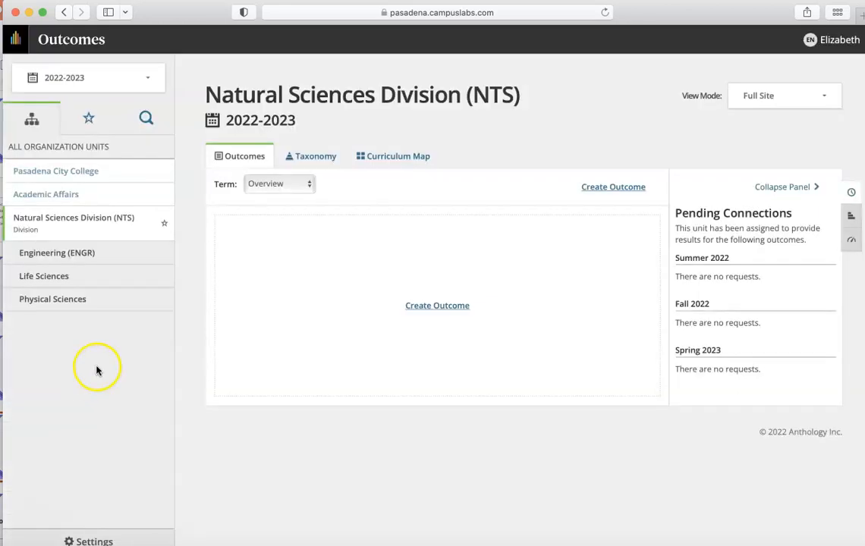
left_click(69, 302)
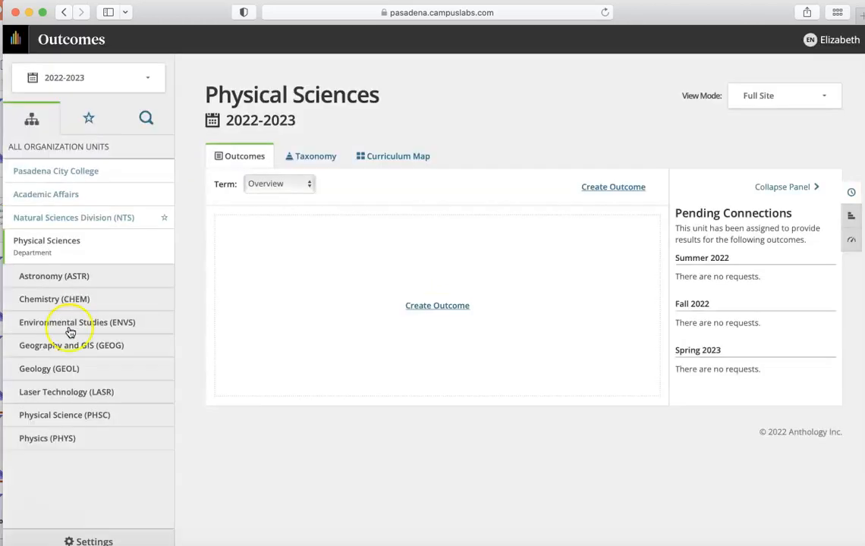
left_click(68, 439)
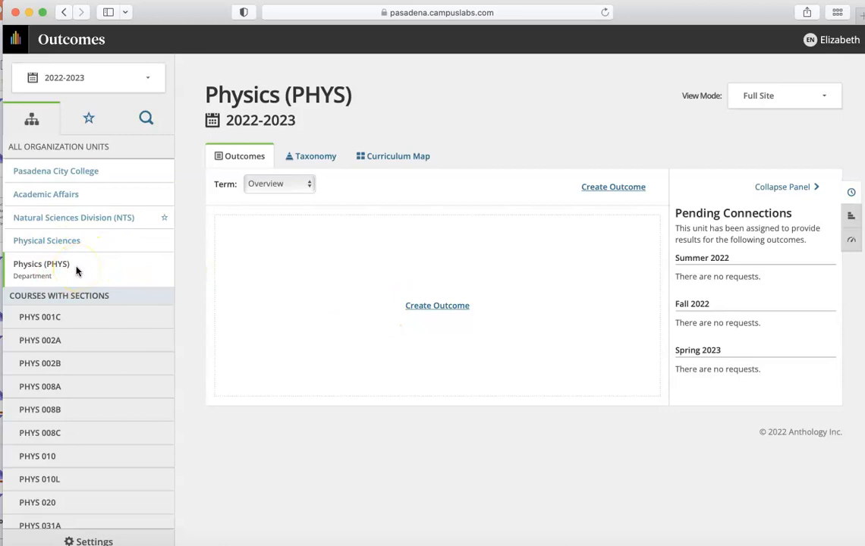
left_click(68, 343)
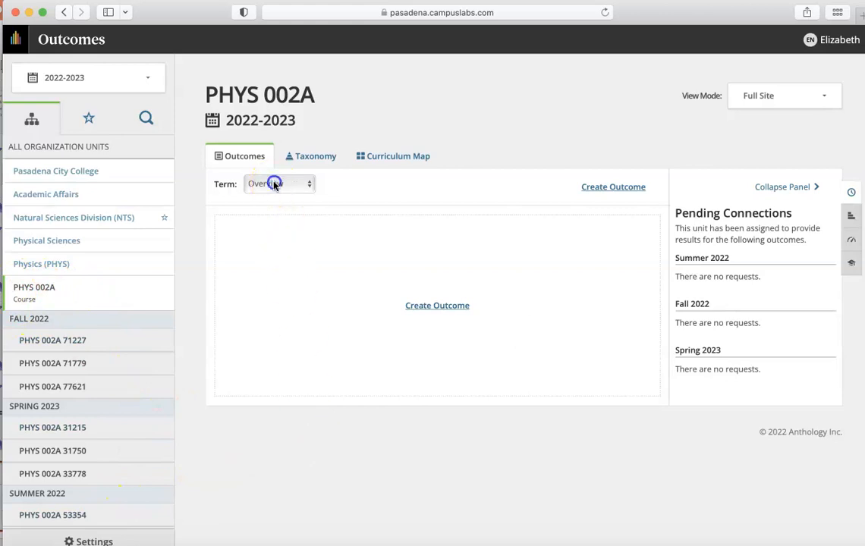
left_click(272, 184)
left_click(279, 221)
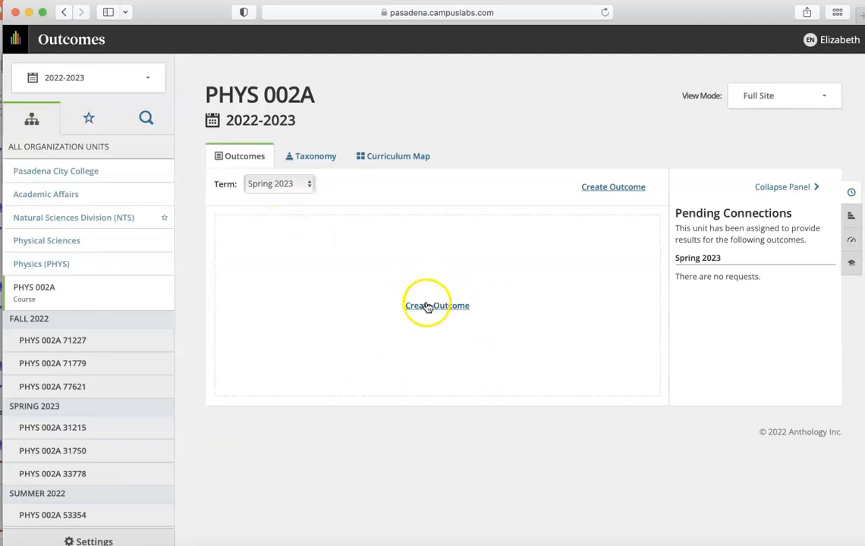
Start a new outcome for PHYS 002A with the identifier "PHYS 002A SLO 1."
left_click(624, 188)
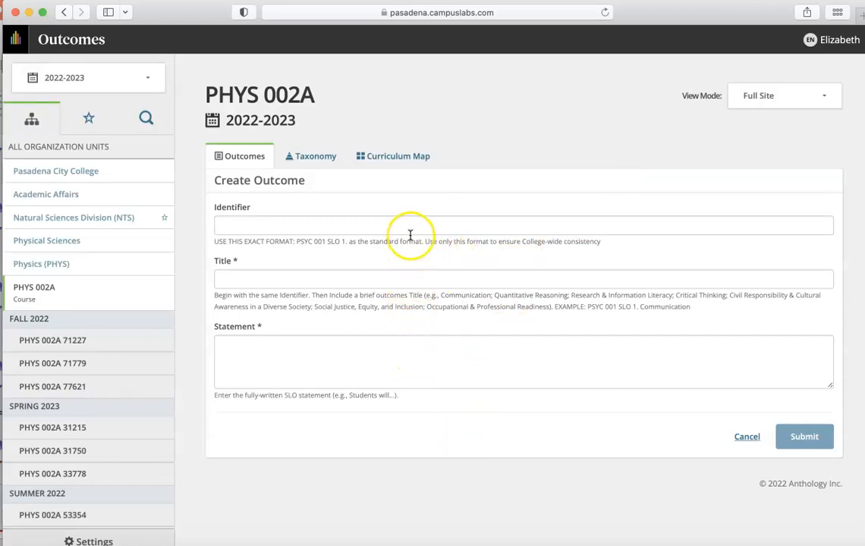
left_click(314, 225)
type("PHYS 002A SLO 1.")
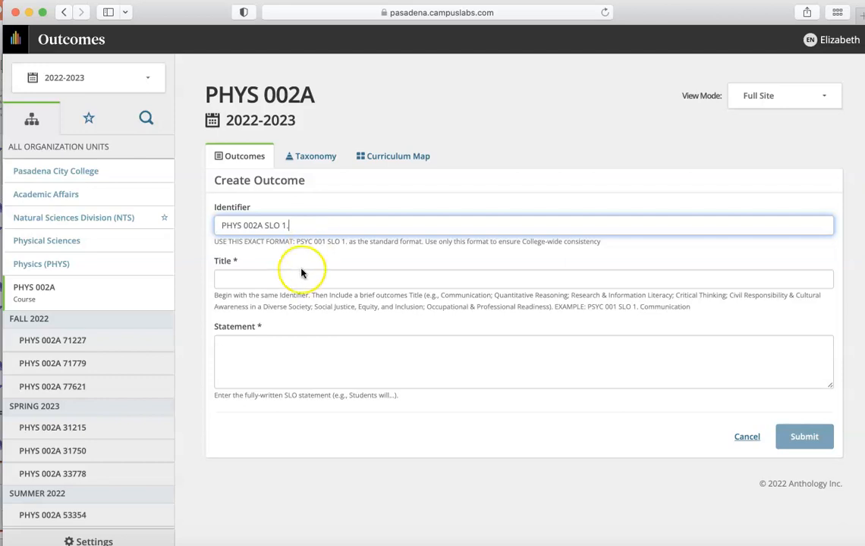
Title the outcome "PHYS 002A SLO 1. Quantitative Reasoning", copying the category wording from the title guidance
left_click(283, 280)
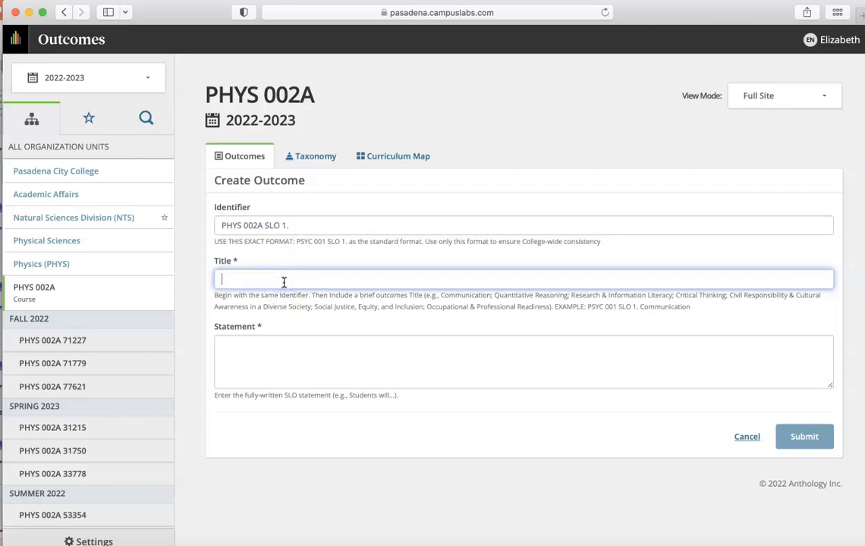
type("PHYS 002A SLO 1.")
left_click(395, 429)
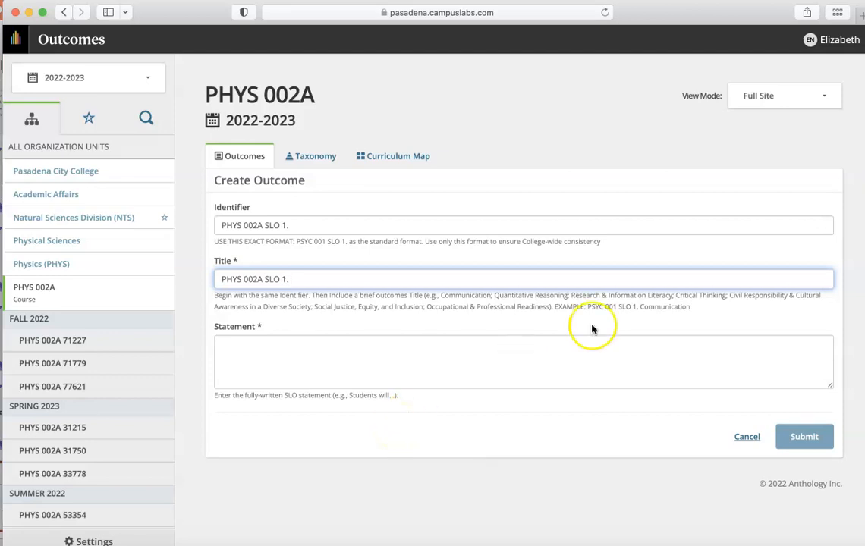
left_click(510, 303)
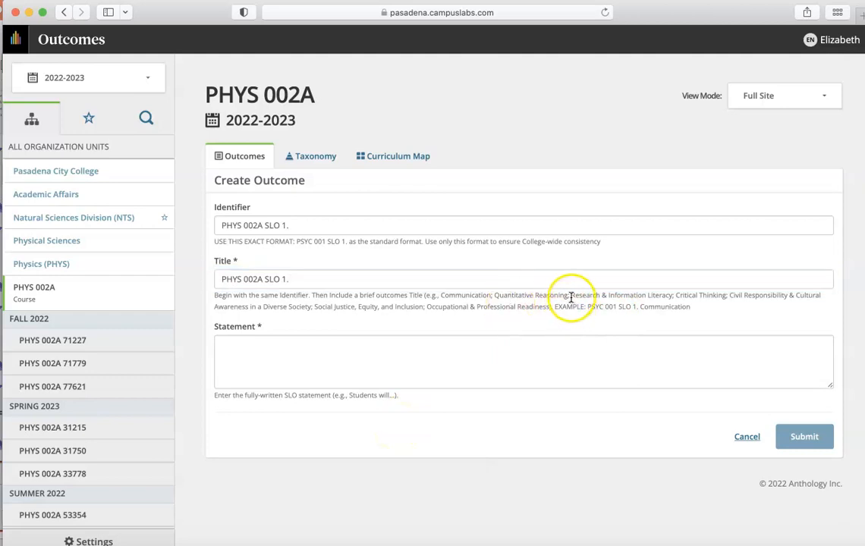
left_click_drag(569, 294, 502, 294)
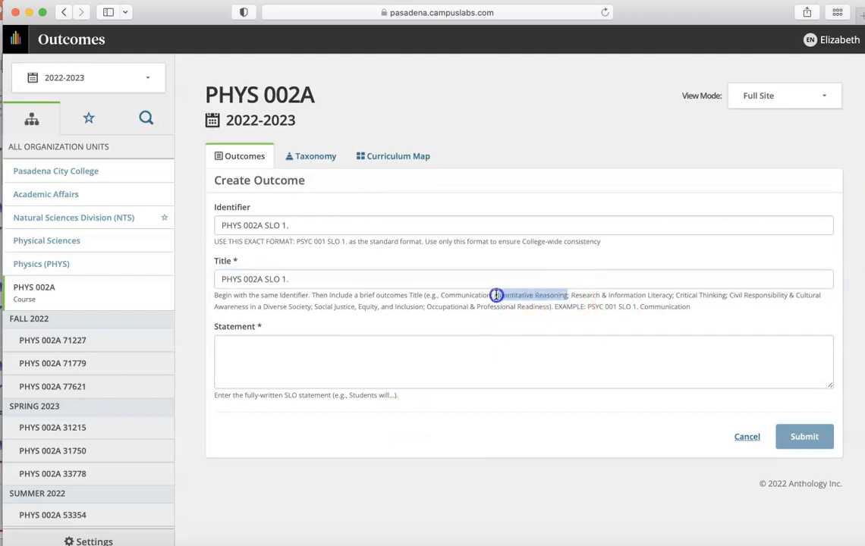
key("super+c")
left_click(531, 275)
key("super+v")
Enter the statement "Qualitatively analyze problems in classical mechanics and thermal physics with proper application and explanation of relevant concepts." and submit the outcome
left_click(339, 356)
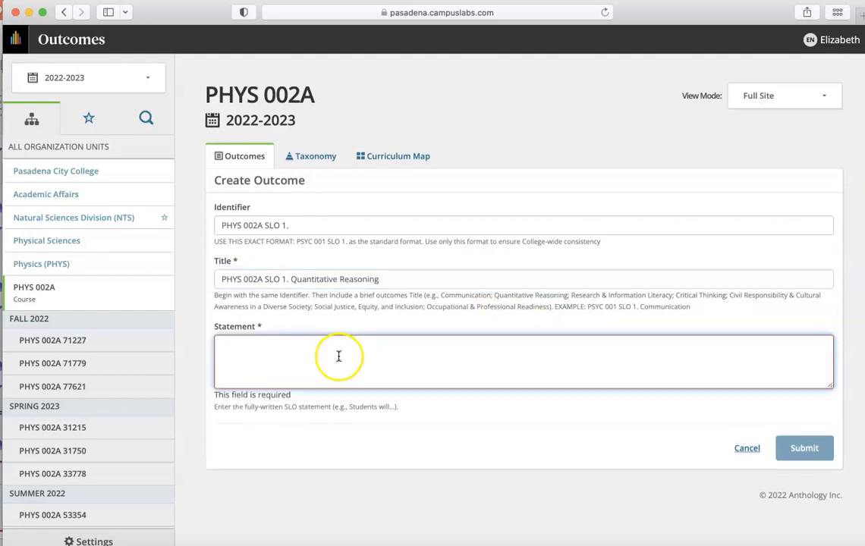
key("super+v")
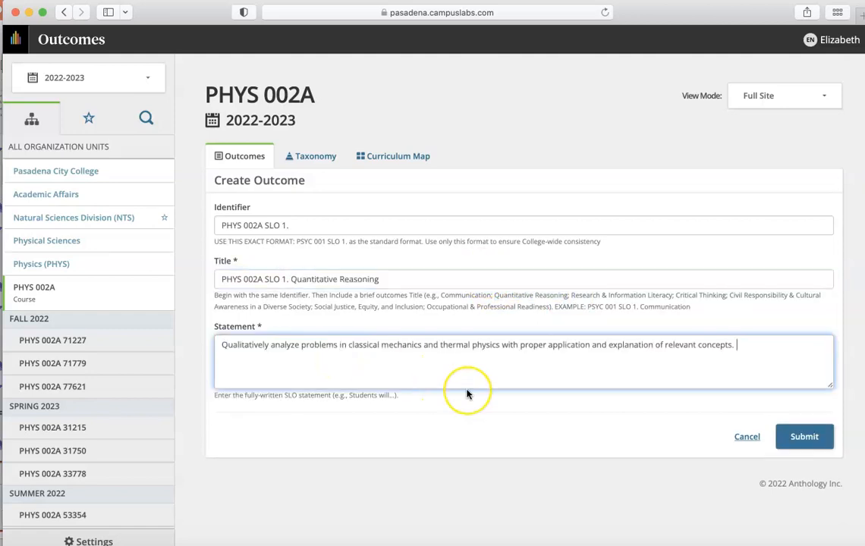
left_click(803, 437)
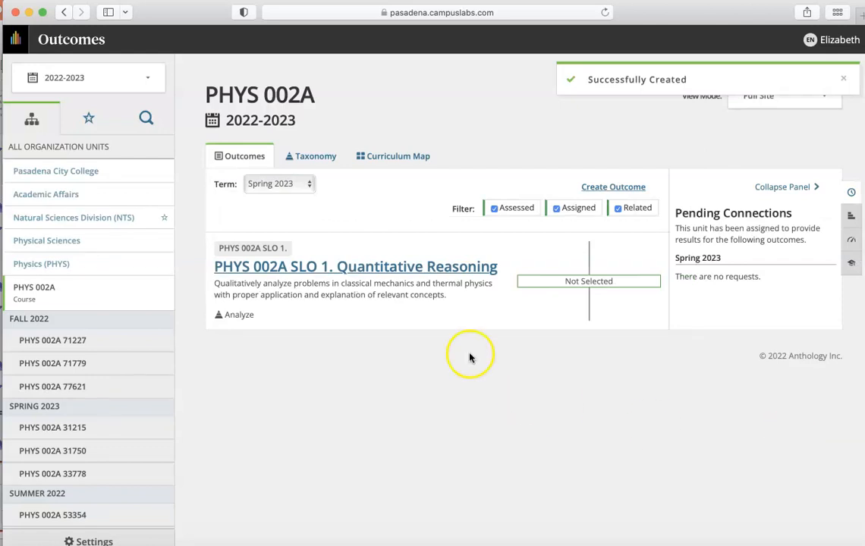
View the details of the PHYS 002A SLO 1 outcome and where it can be edited
left_click(435, 267)
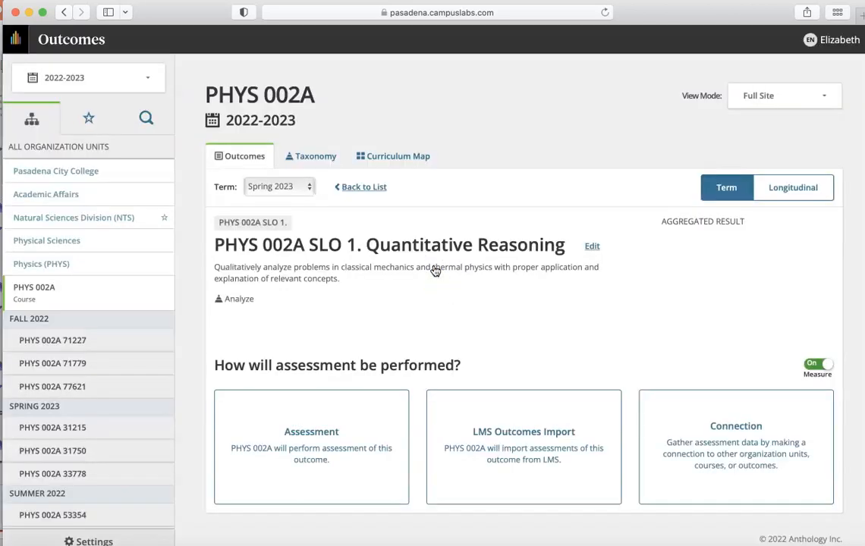
left_click(593, 246)
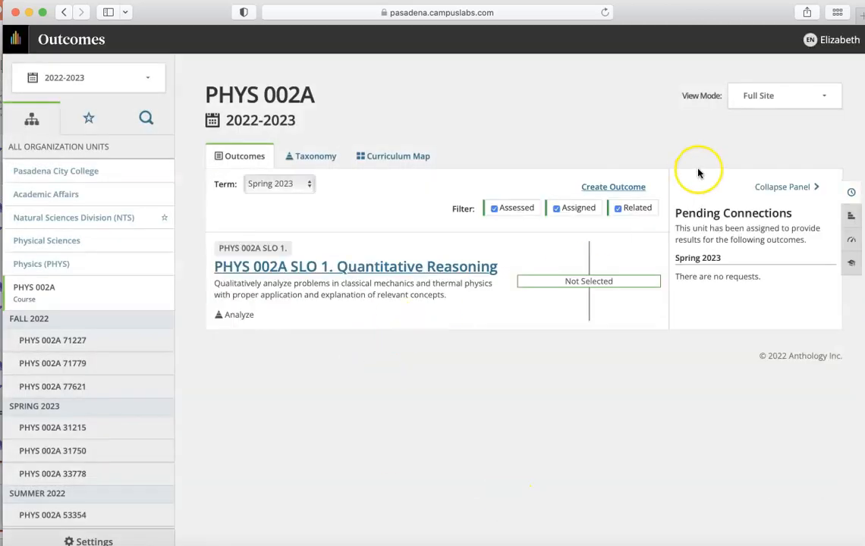
Start a second outcome for PHYS 002A with the identifier "PHYS 002A SLO 2."
left_click(611, 187)
left_click(243, 223)
key("super+v")
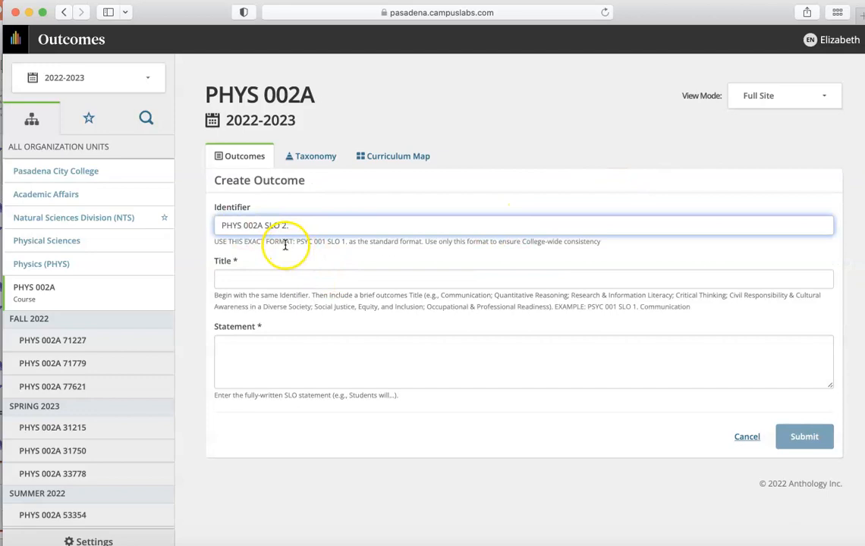
Title the second outcome "PHYS 002A SLO 2. Quantitative Reasoning", reusing the category wording from the title guidance
left_click(258, 281)
key("super+v")
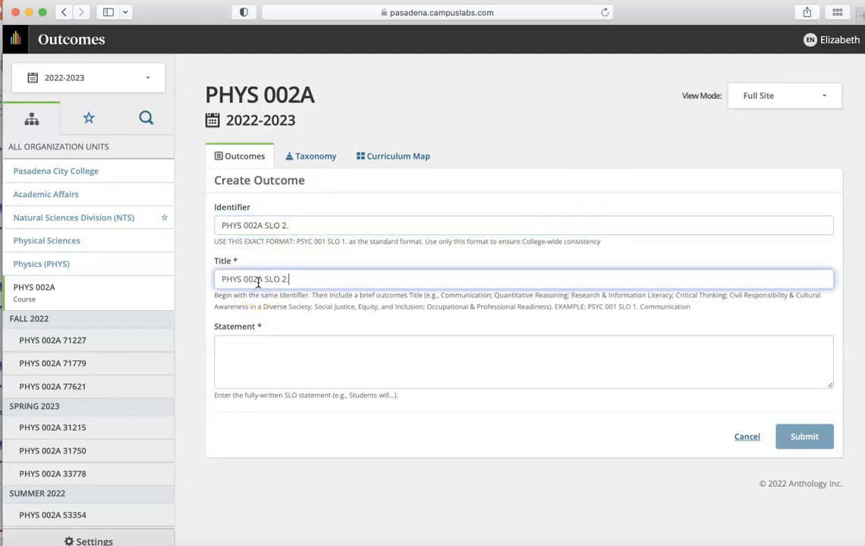
left_click_drag(565, 297, 495, 295)
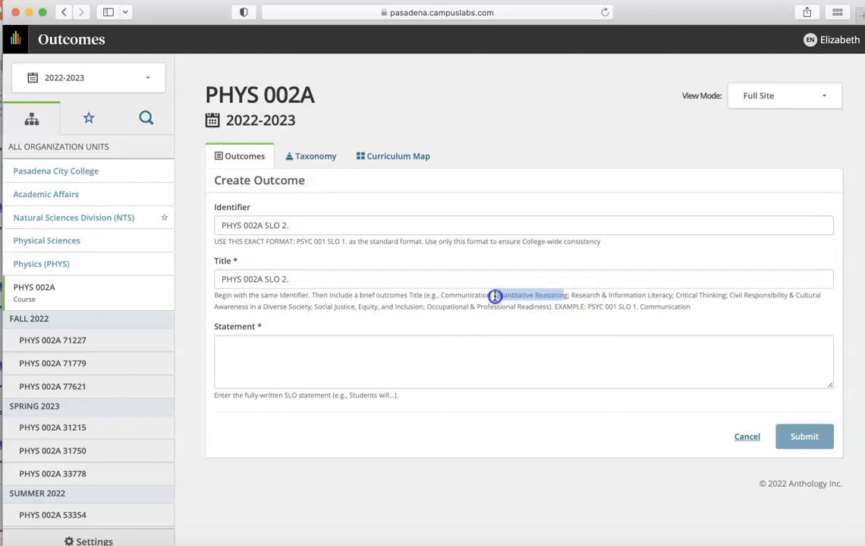
key("super+c")
left_click(498, 276)
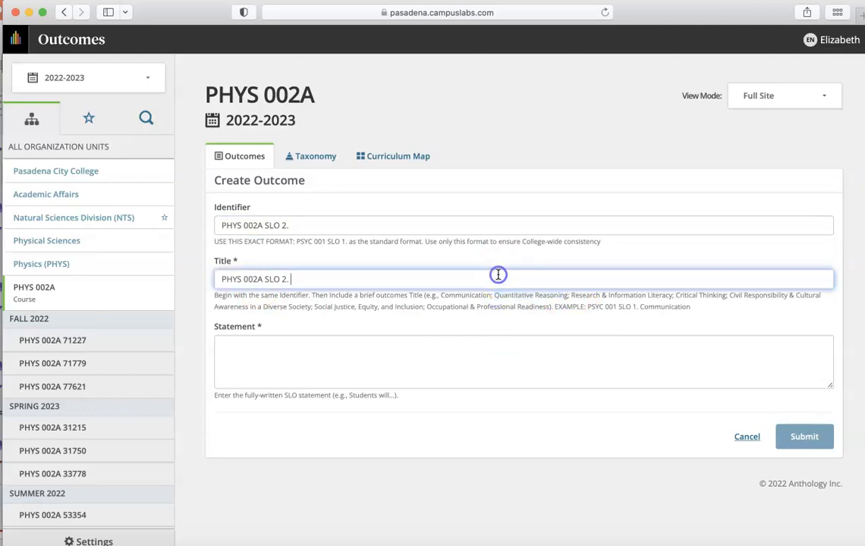
key("super+v")
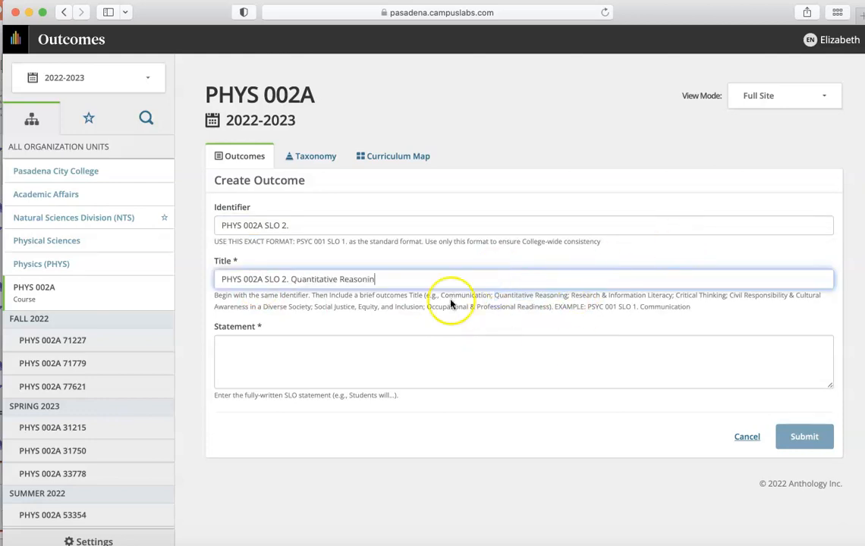
type("g")
Enter the statement "Quantitatively analyze problems in classical mechanics and thermal physics using appropriate problem-solving techniques with the help of algebra and trigonometry." and submit the outcome
left_click(309, 366)
key("super+v")
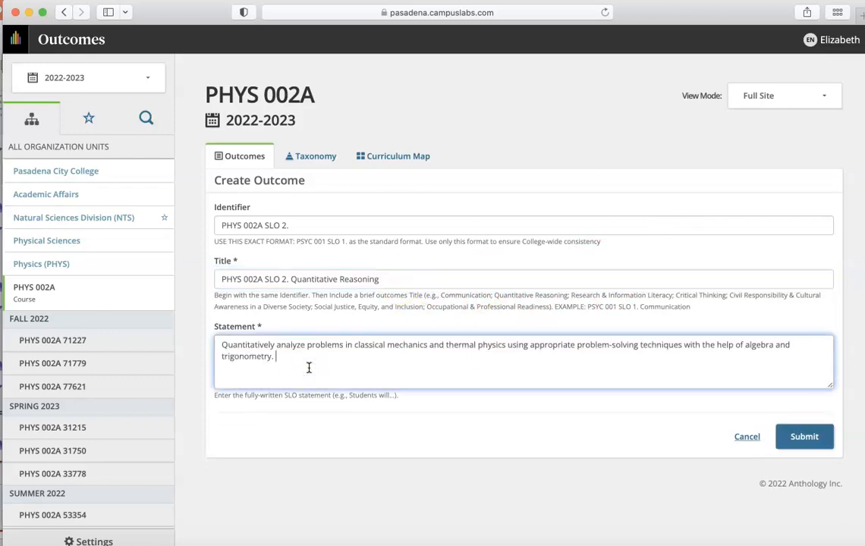
left_click(797, 438)
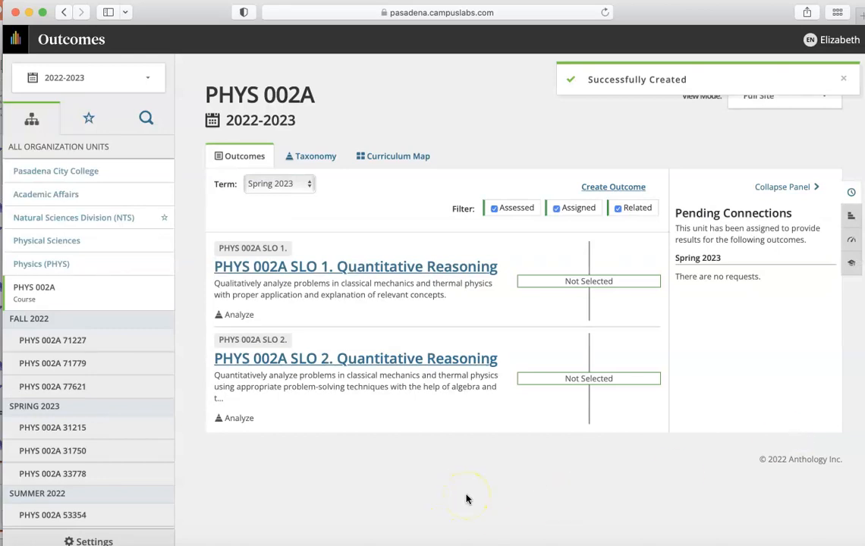
Start a third outcome with identifier "PHYS 002A SLO 3." and title "PHYS 002A SLO 3. Occupational & Professional Readiness"
left_click(611, 187)
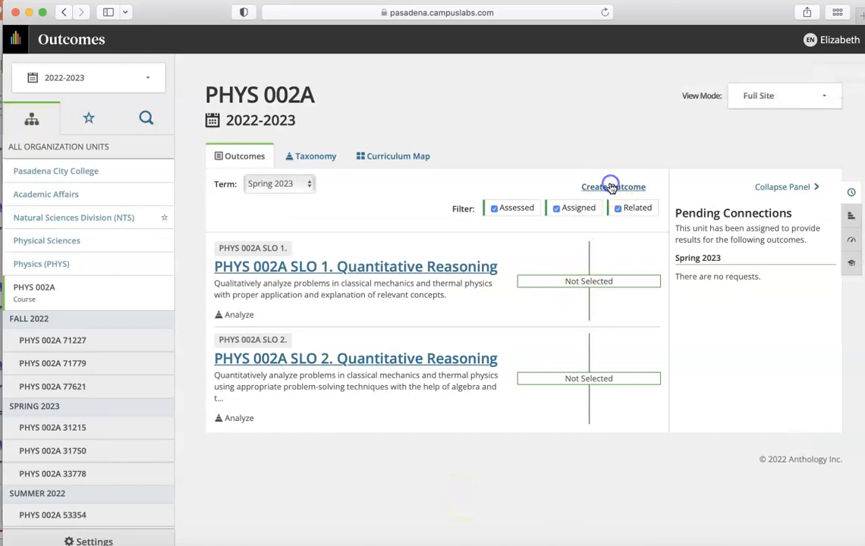
left_click_drag(552, 307, 428, 306)
key("super+c")
left_click(427, 283)
key("super+v")
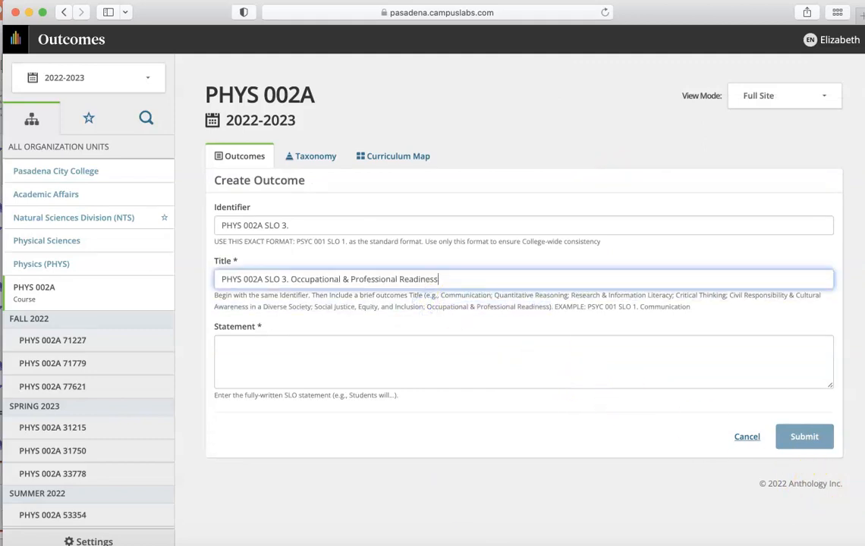
Enter the statement "Demonstrate the safe use of common physics laboratory equipment to properly investigate phenomena in classical mechanics and thermal physics." and submit the outcome
left_click(411, 359)
key("super+v")
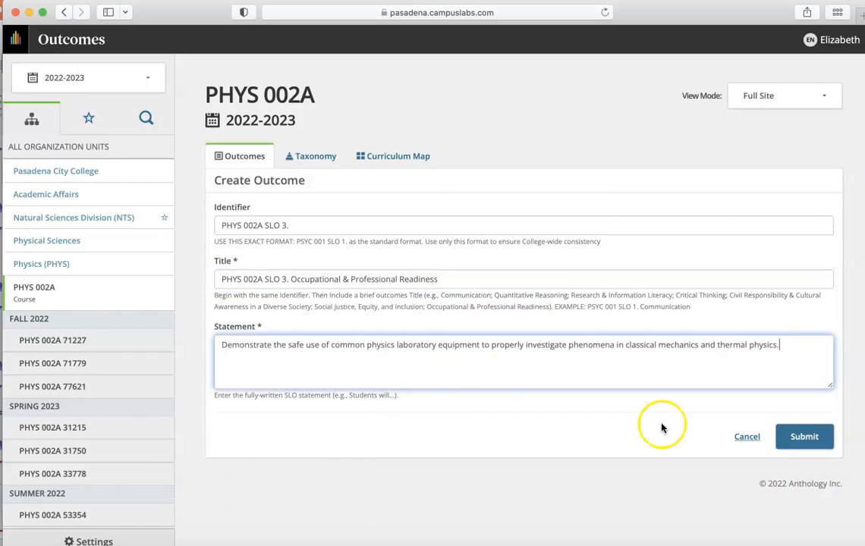
left_click(800, 436)
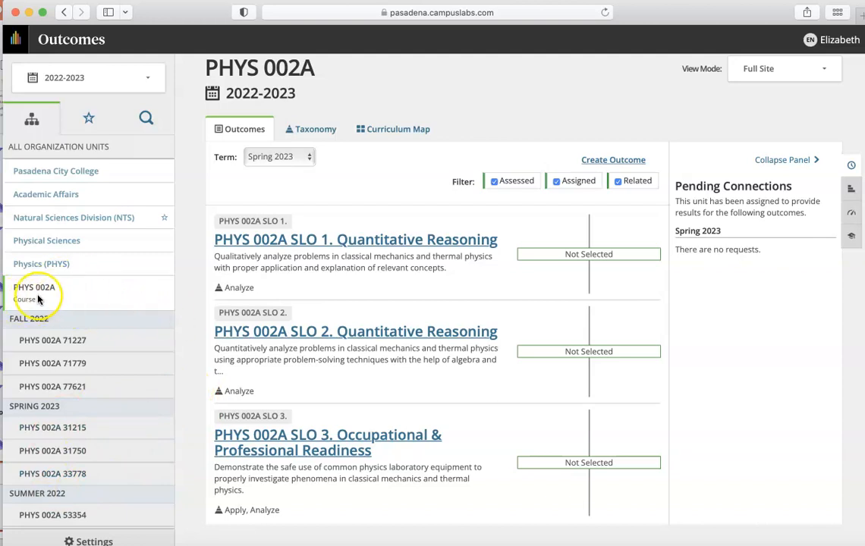
Set PHYS 002A SLO 1 to be assessed by an assigned connection to sections 31215, 31750 and 33778, and save it
left_click(300, 241)
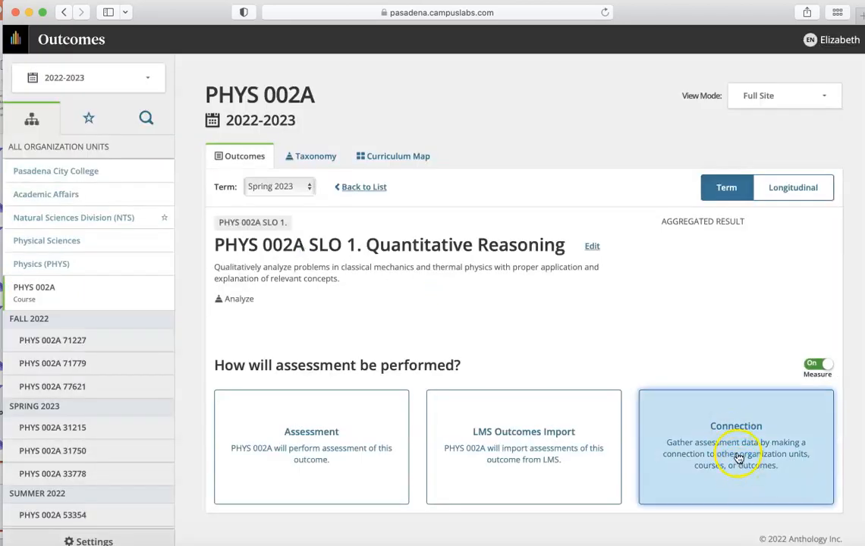
left_click(737, 457)
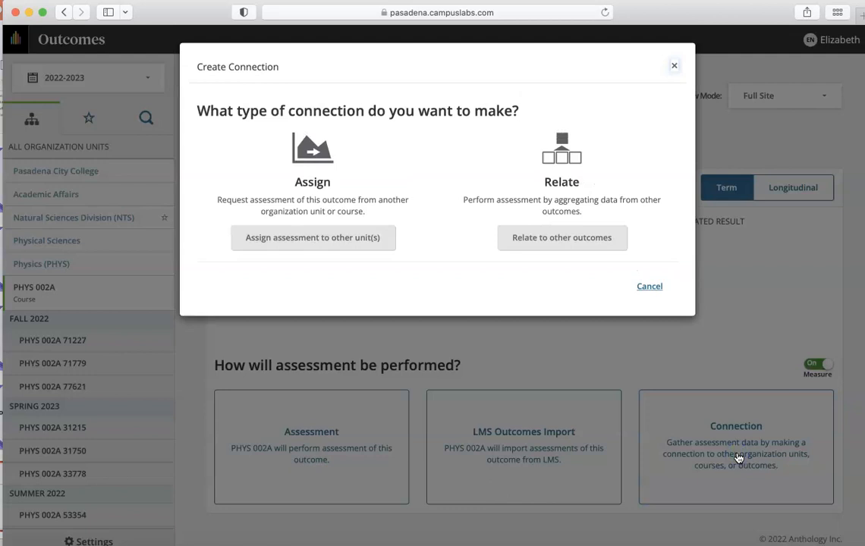
left_click(308, 239)
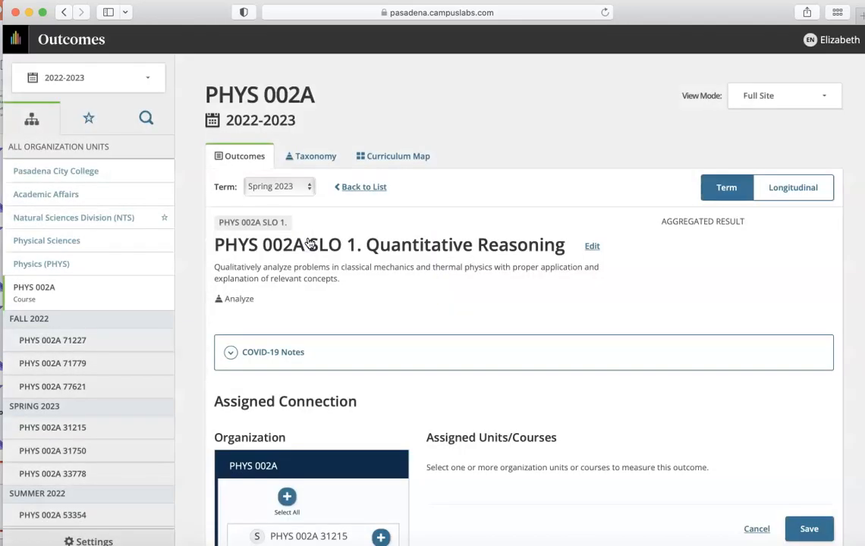
scroll(410, 396, "down", 3)
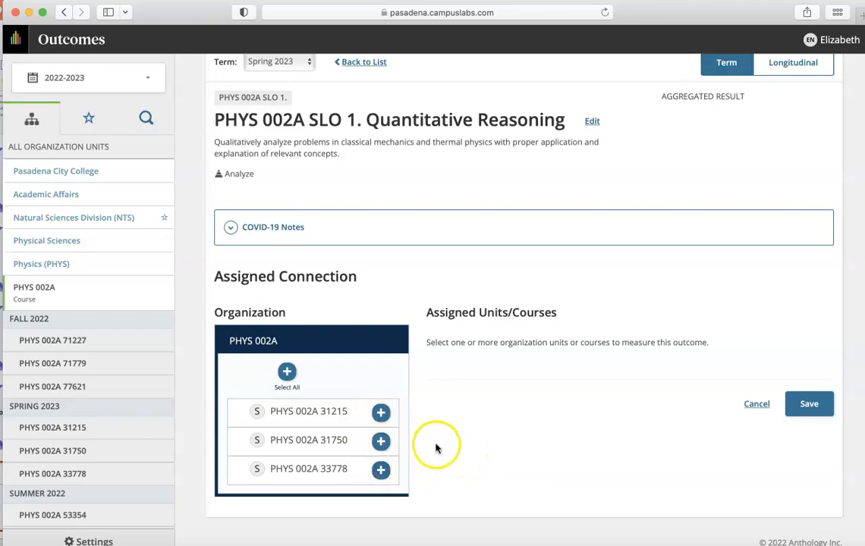
left_click(286, 372)
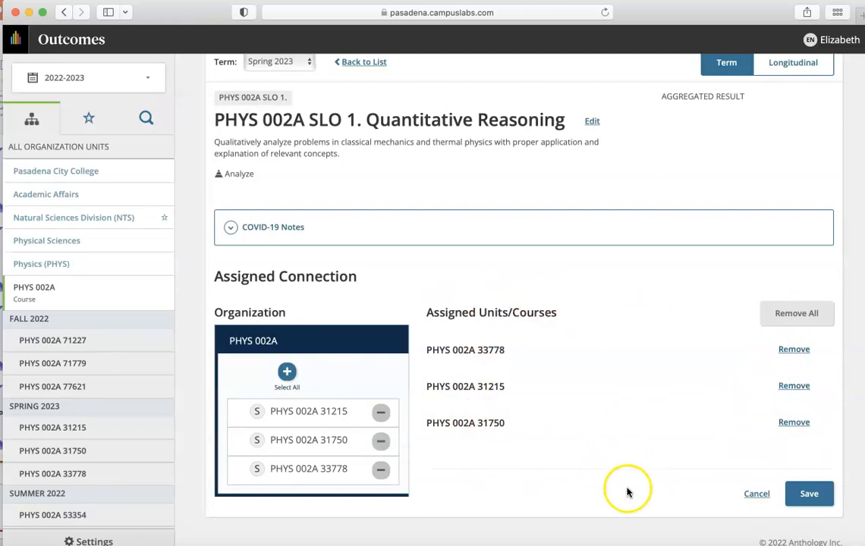
left_click(807, 495)
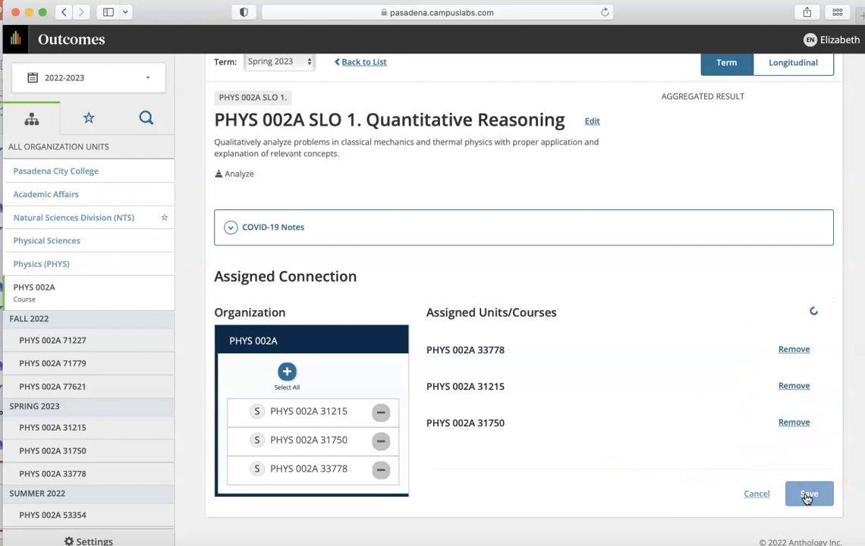
Assign the assessment of PHYS 002A SLO 2 to all three Spring 2023 sections, 31215, 31750 and 33778, and save the connection
scroll(669, 490, "down", 1)
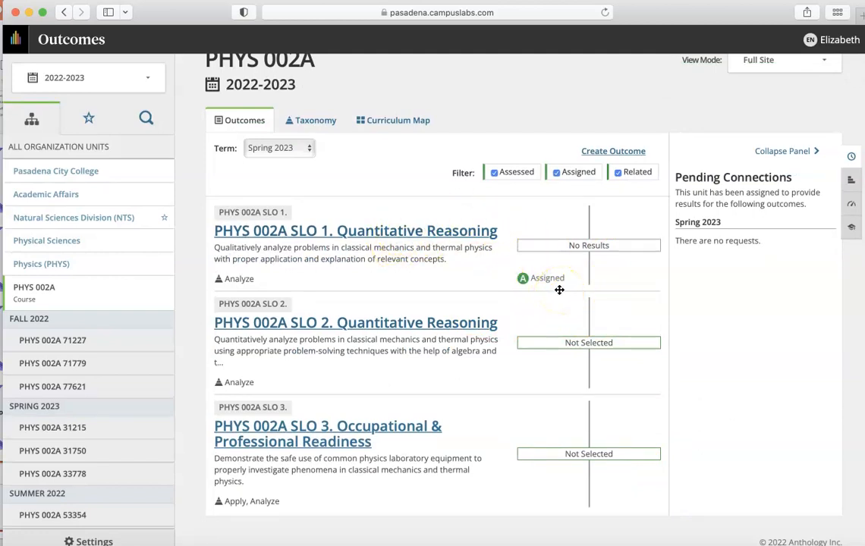
left_click(432, 321)
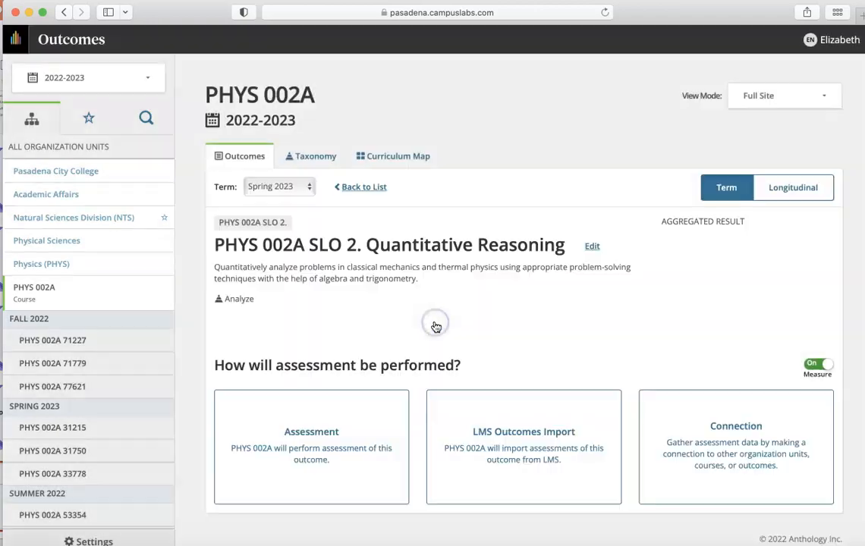
left_click(713, 433)
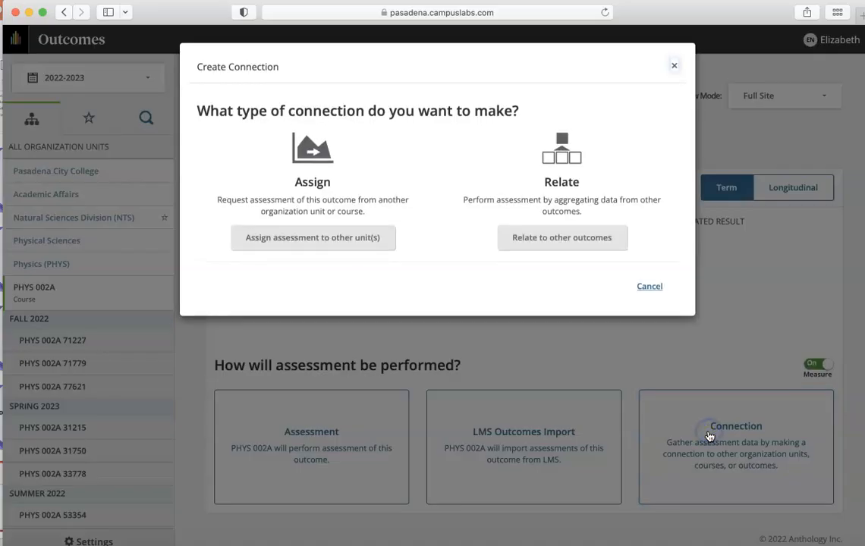
left_click(375, 253)
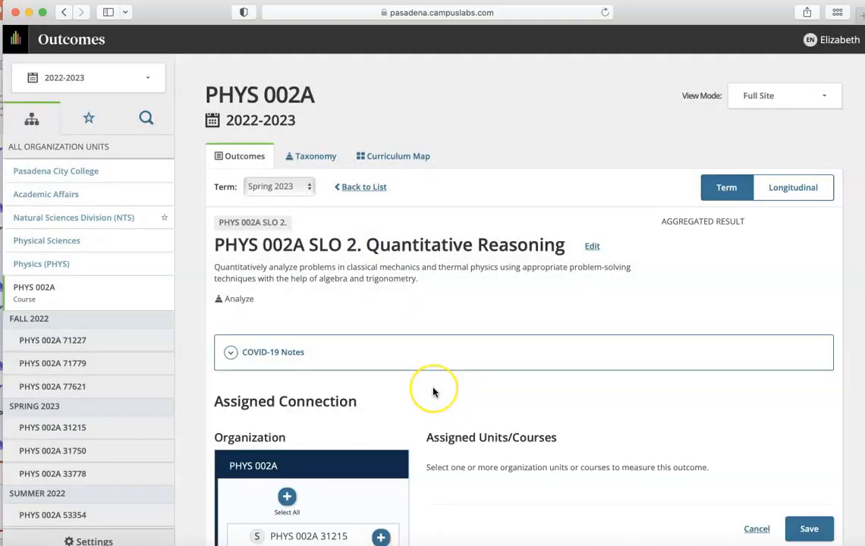
scroll(434, 391, "down", 3)
left_click(287, 372)
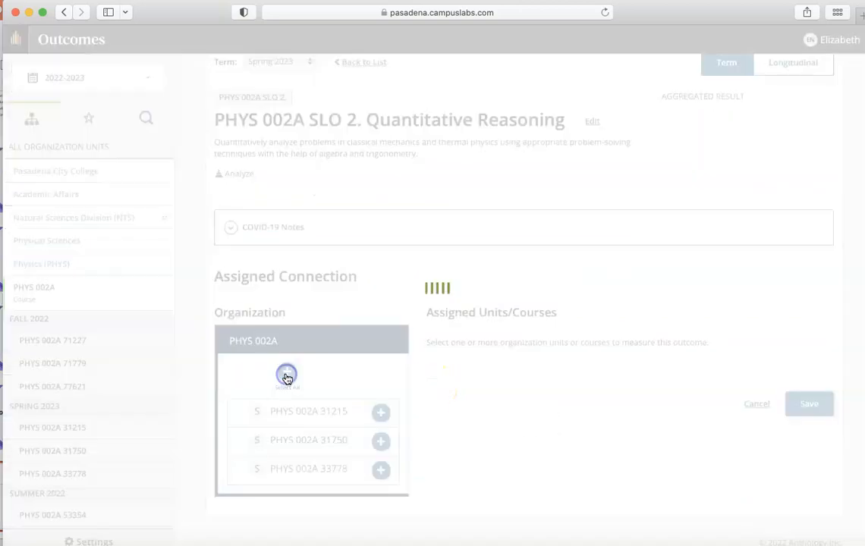
left_click(811, 496)
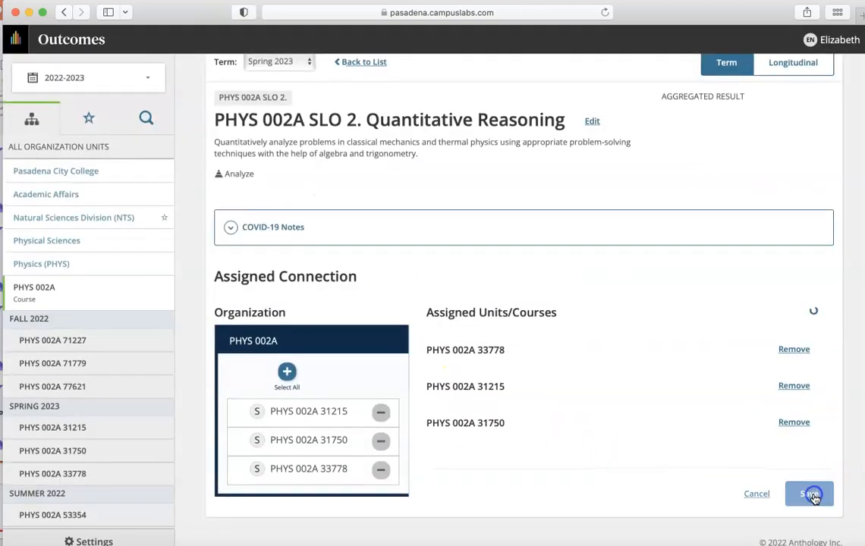